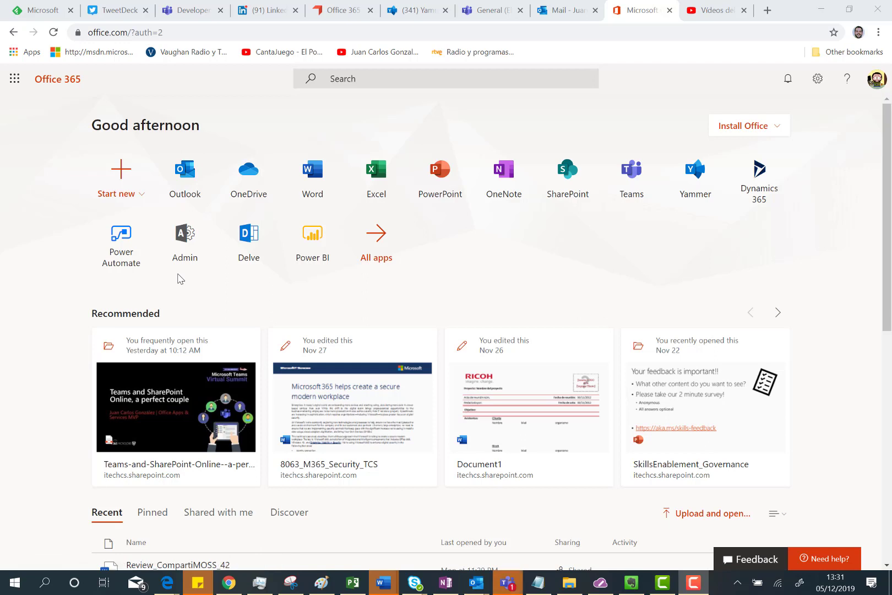
Step: Go from the Admin tile to Health > Service health, listing 22 services
{"action": "left_click", "coordinate": [179, 242]}
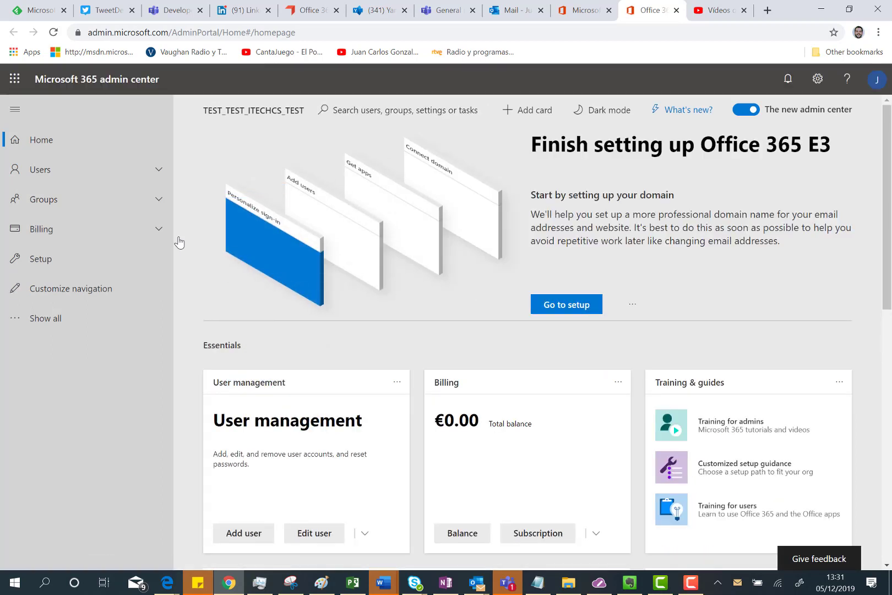
{"action": "left_click", "coordinate": [43, 320]}
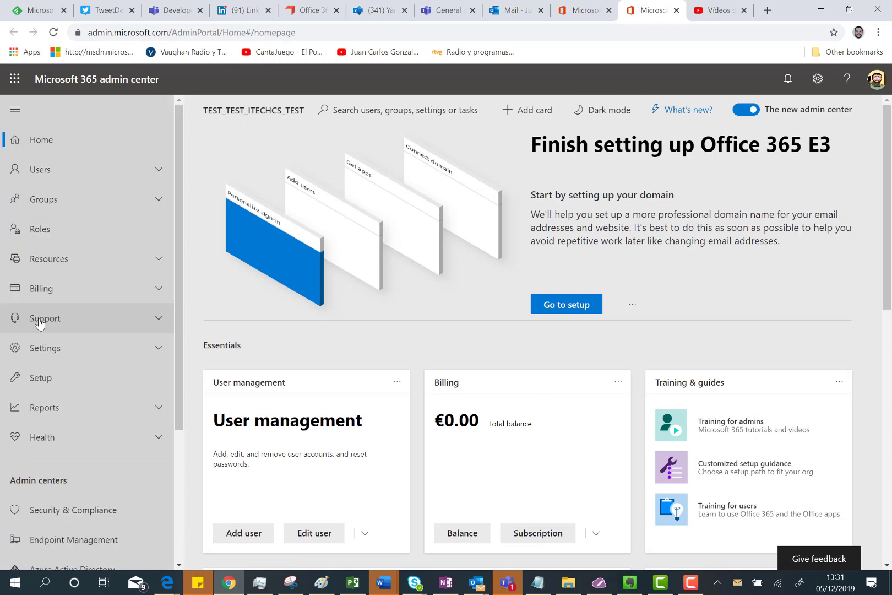
{"action": "left_click", "coordinate": [61, 444]}
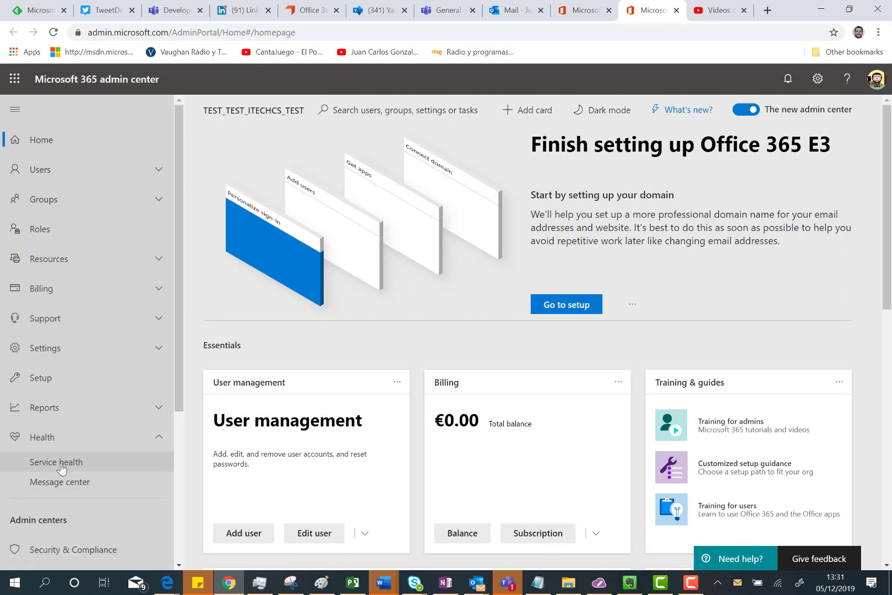
{"action": "left_click", "coordinate": [61, 465]}
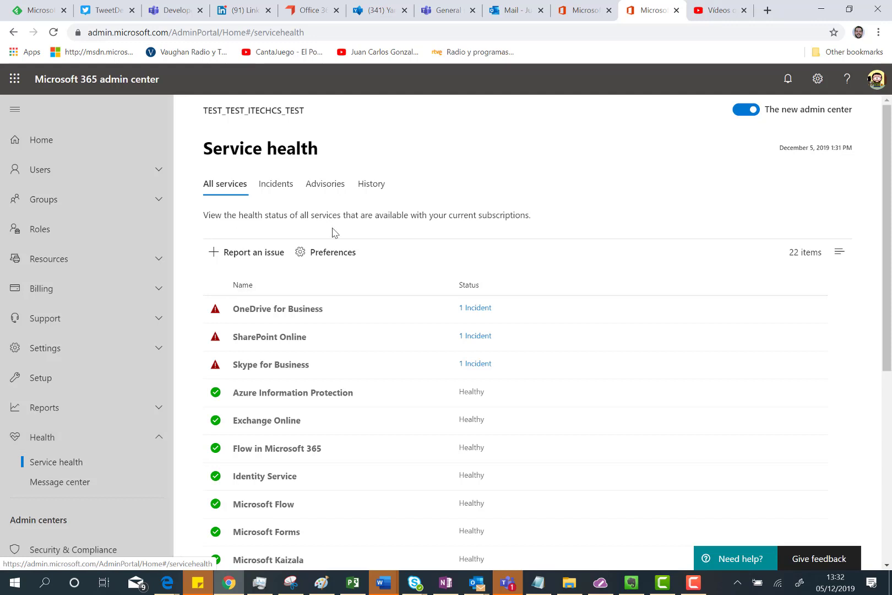
Step: Open the Service health Preferences and check the two recipient addresses in the email field
{"action": "left_click", "coordinate": [332, 253]}
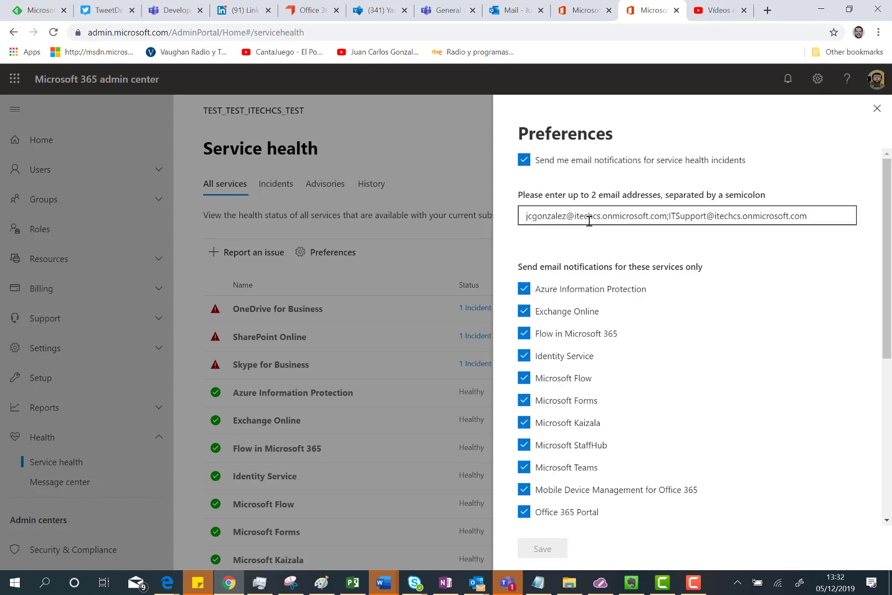
{"action": "left_click_drag", "start_coordinate": [666, 216], "coordinate": [502, 220]}
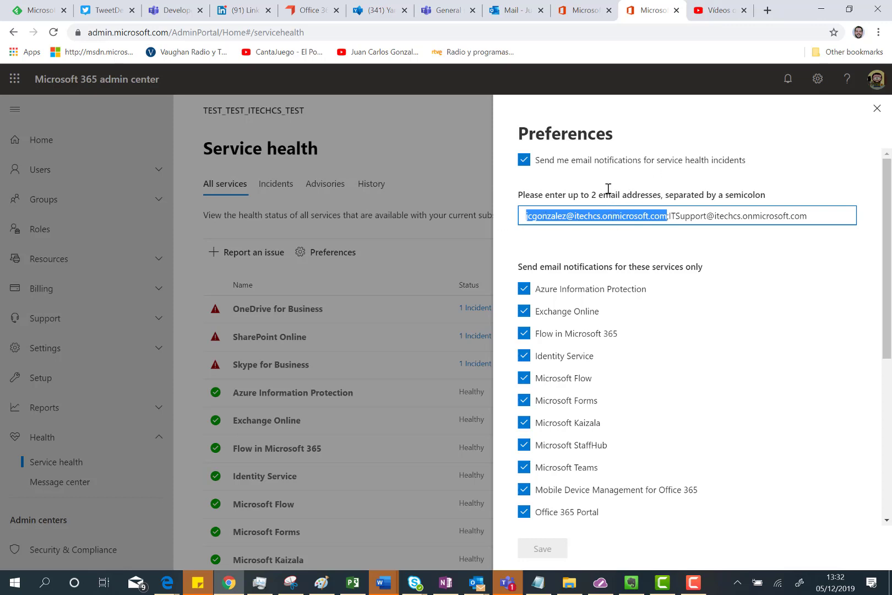
{"action": "left_click_drag", "start_coordinate": [820, 216], "coordinate": [672, 216]}
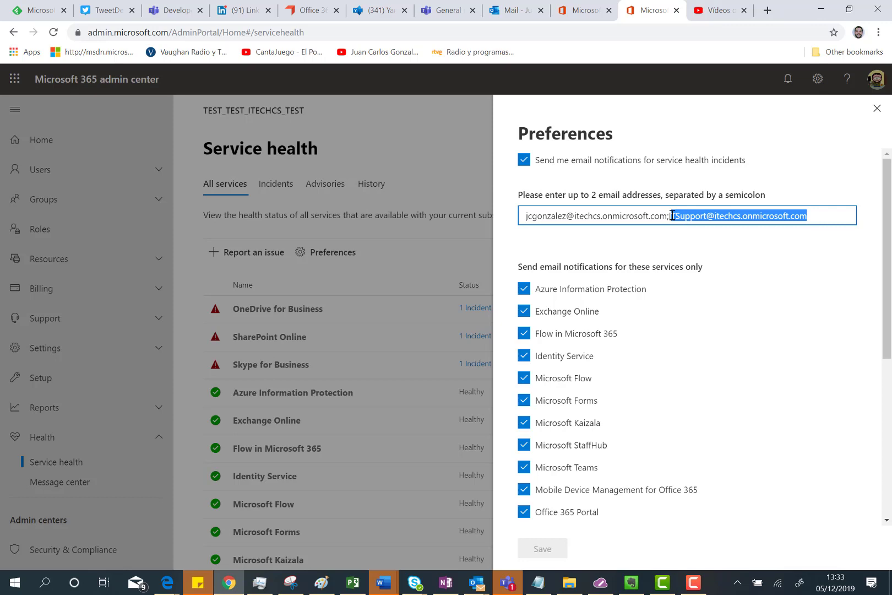
{"action": "left_click_drag", "start_coordinate": [672, 215], "coordinate": [662, 211]}
Step: Confirm all services are ticked for email alerts, close Preferences, and switch to the mail tab
{"action": "scroll", "coordinate": [605, 233], "scroll_direction": "down", "scroll_amount": 1}
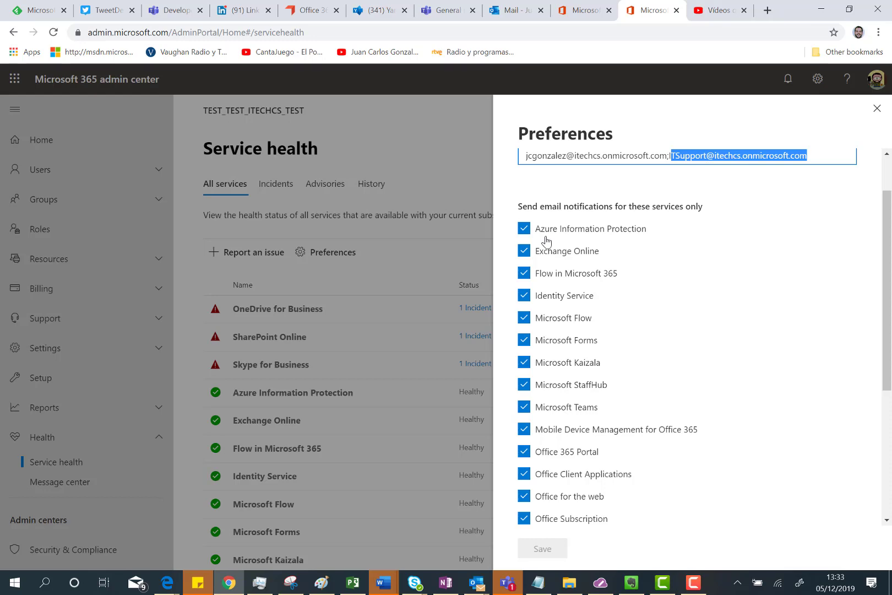
{"action": "scroll", "coordinate": [547, 240], "scroll_direction": "up", "scroll_amount": 1}
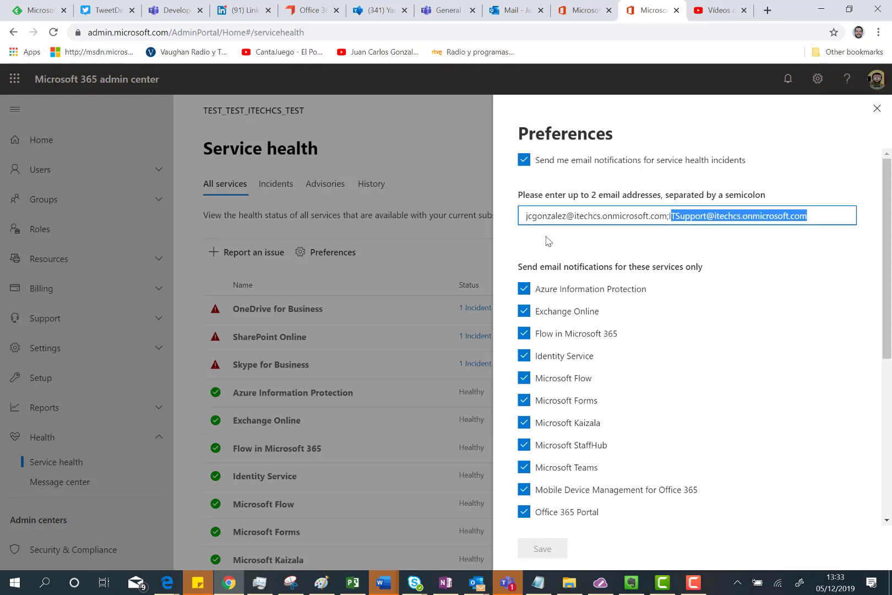
{"action": "scroll", "coordinate": [547, 240], "scroll_direction": "down", "scroll_amount": 5}
{"action": "scroll", "coordinate": [547, 240], "scroll_direction": "up", "scroll_amount": 5}
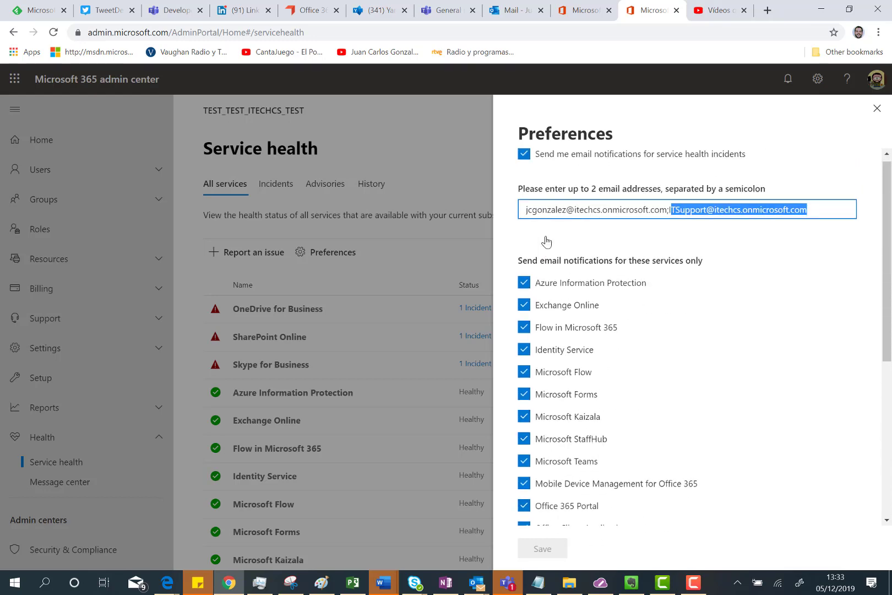
{"action": "scroll", "coordinate": [547, 240], "scroll_direction": "down", "scroll_amount": 5}
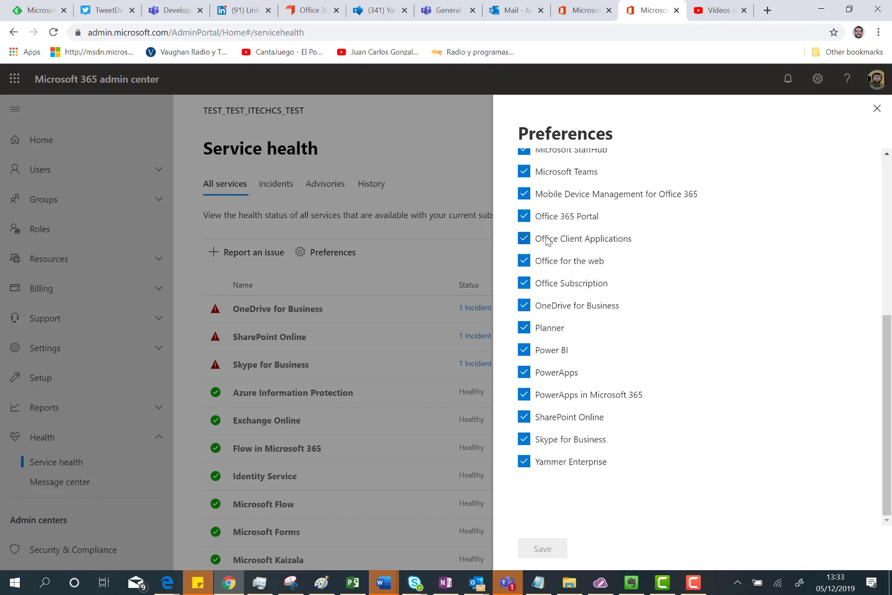
{"action": "scroll", "coordinate": [547, 241], "scroll_direction": "up", "scroll_amount": 2}
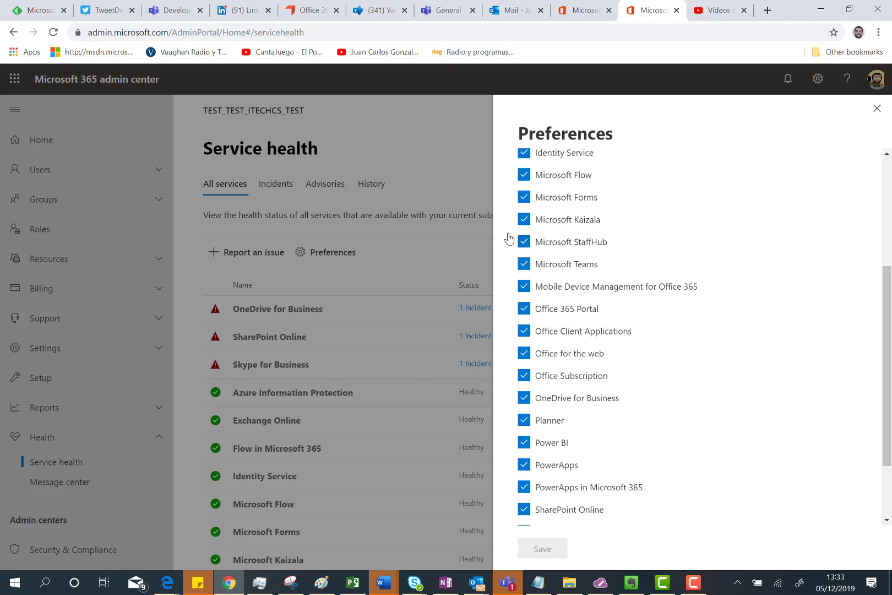
{"action": "scroll", "coordinate": [582, 282], "scroll_direction": "down", "scroll_amount": 2}
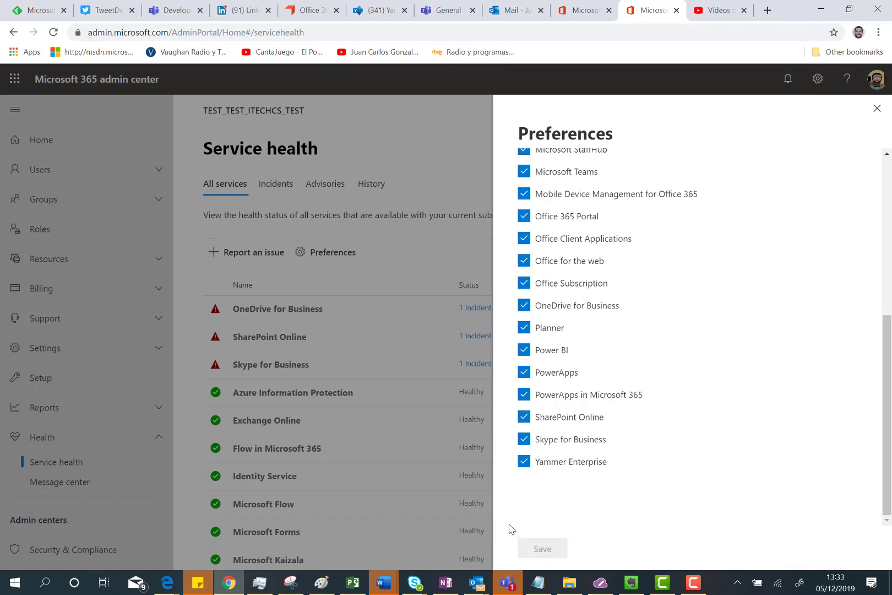
{"action": "left_click", "coordinate": [878, 110]}
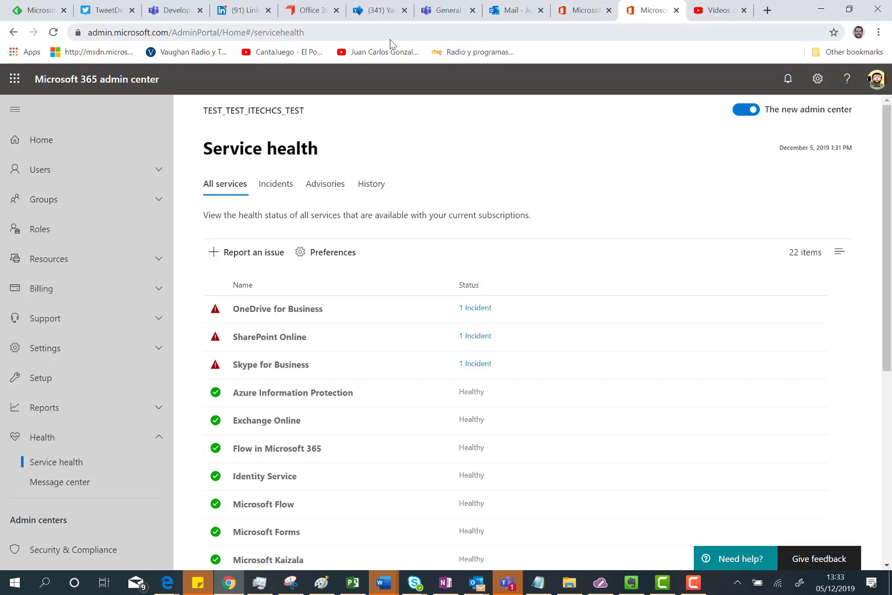
{"action": "left_click", "coordinate": [498, 13]}
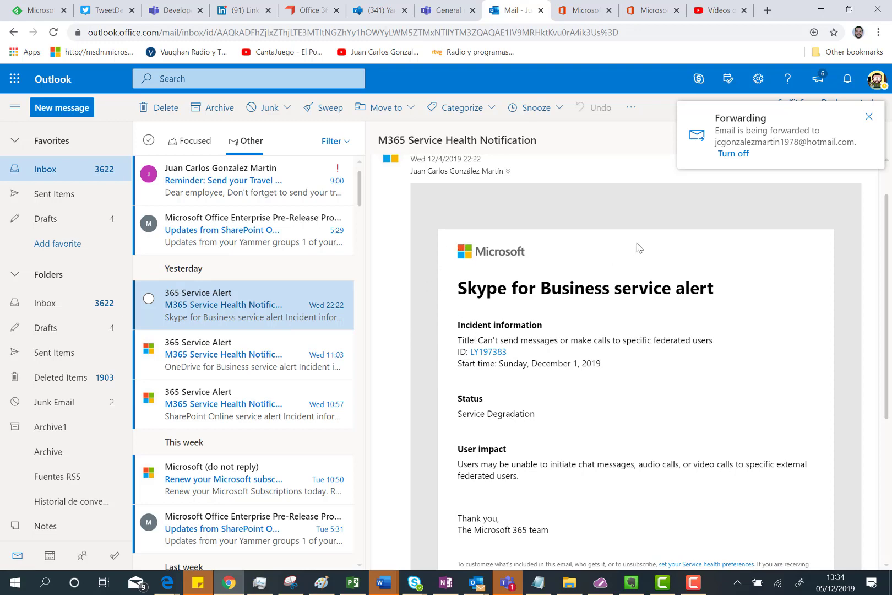
Step: Review the Skype for Business alert email's incident title and start date
{"action": "scroll", "coordinate": [461, 319], "scroll_direction": "down", "scroll_amount": 4}
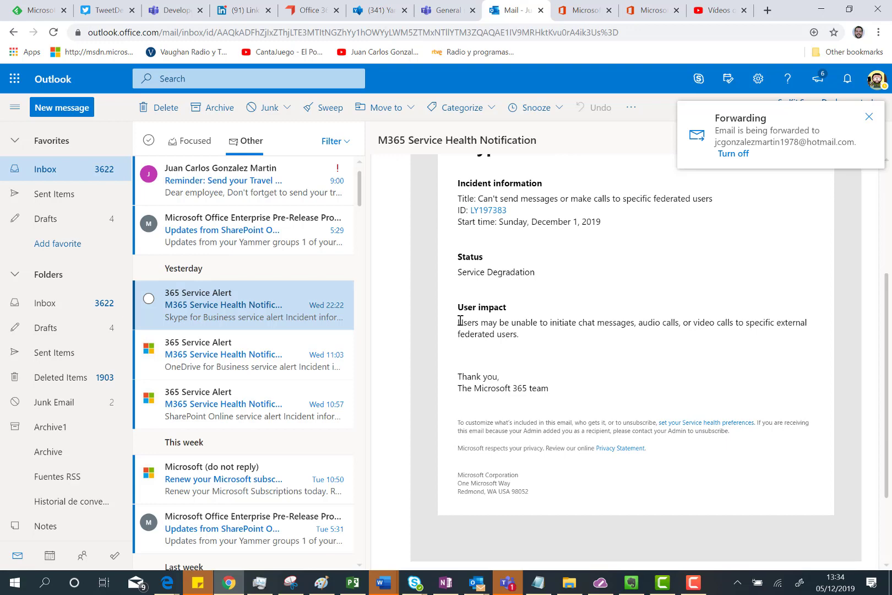
{"action": "scroll", "coordinate": [461, 320], "scroll_direction": "up", "scroll_amount": 5}
{"action": "scroll", "coordinate": [458, 339], "scroll_direction": "down", "scroll_amount": 2}
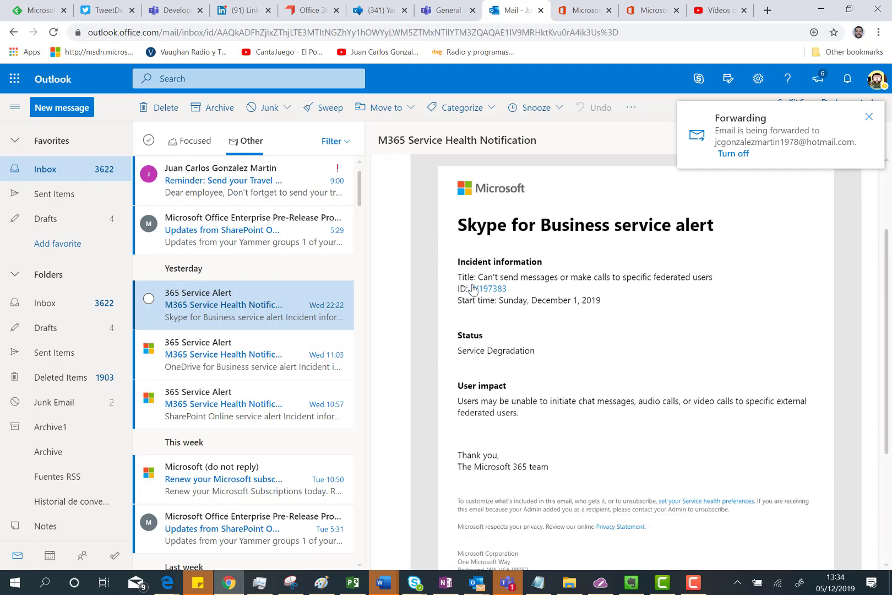
{"action": "left_click_drag", "start_coordinate": [478, 277], "coordinate": [727, 281]}
{"action": "left_click_drag", "start_coordinate": [502, 300], "coordinate": [678, 301]}
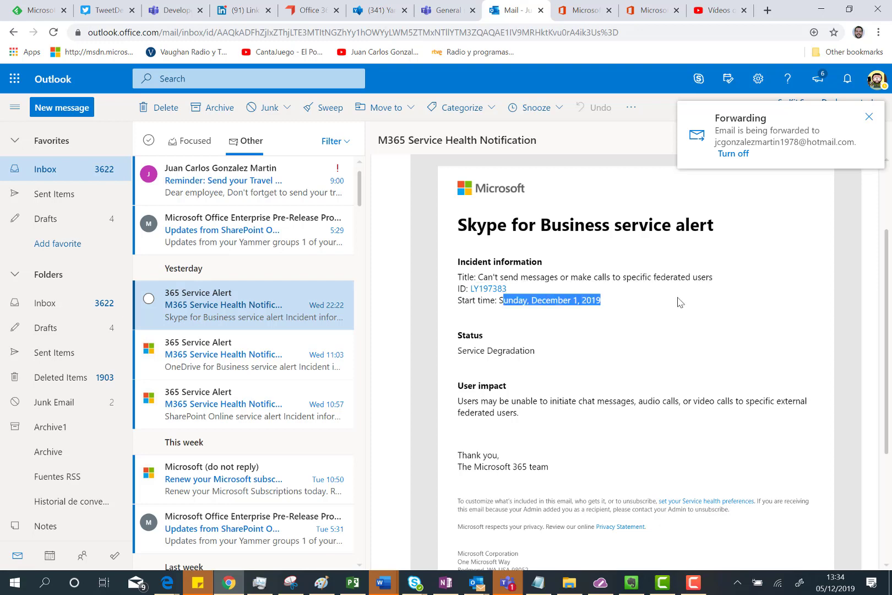
Step: Note the Degradation status and follow the LY197383 incident link to the admin center
{"action": "left_click", "coordinate": [490, 350]}
{"action": "double_click", "coordinate": [489, 350]}
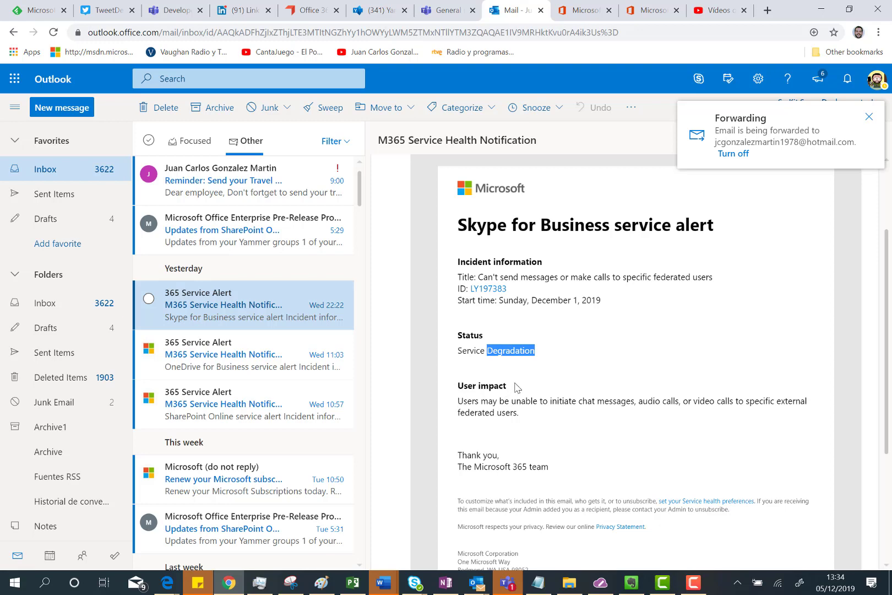
{"action": "left_click", "coordinate": [489, 293]}
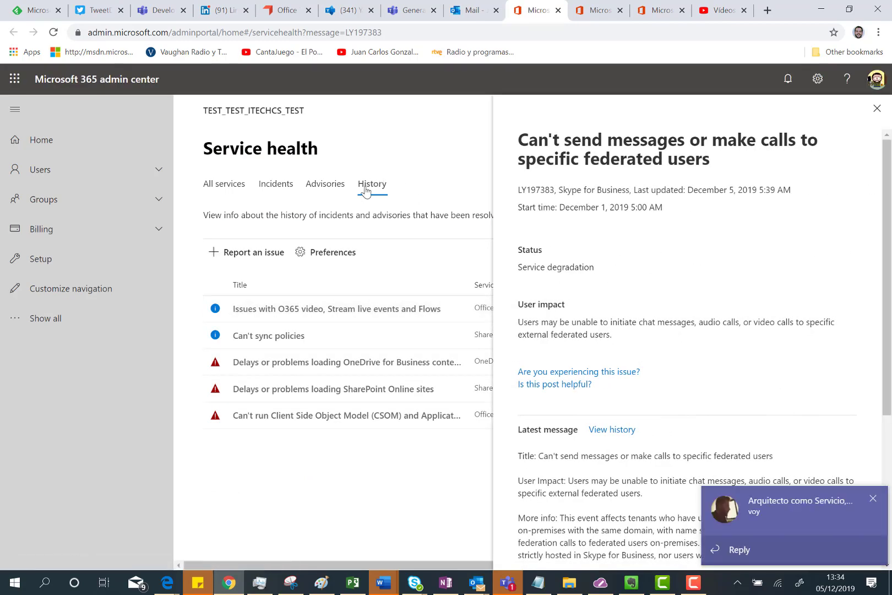
Step: Dismiss the chat popup and read LY197383's current status, scope and root cause
{"action": "left_click", "coordinate": [872, 500]}
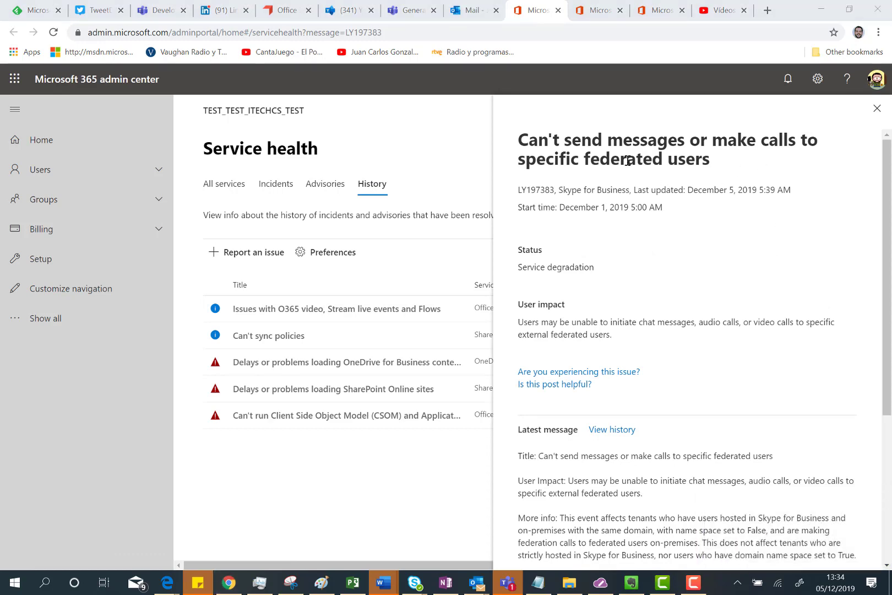
{"action": "scroll", "coordinate": [615, 182], "scroll_direction": "down", "scroll_amount": 1}
{"action": "scroll", "coordinate": [615, 182], "scroll_direction": "up", "scroll_amount": 1}
{"action": "scroll", "coordinate": [592, 281], "scroll_direction": "down", "scroll_amount": 1}
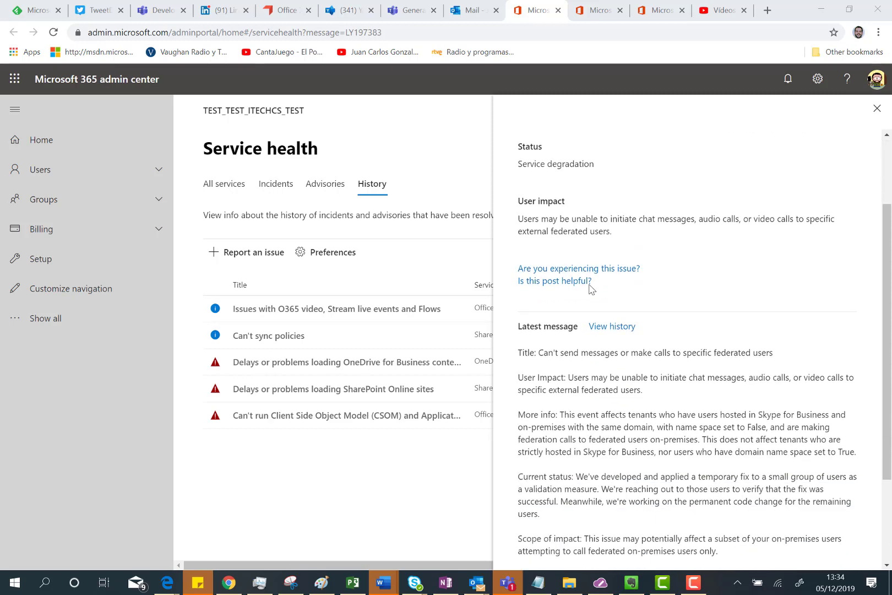
{"action": "scroll", "coordinate": [590, 286], "scroll_direction": "down", "scroll_amount": 1}
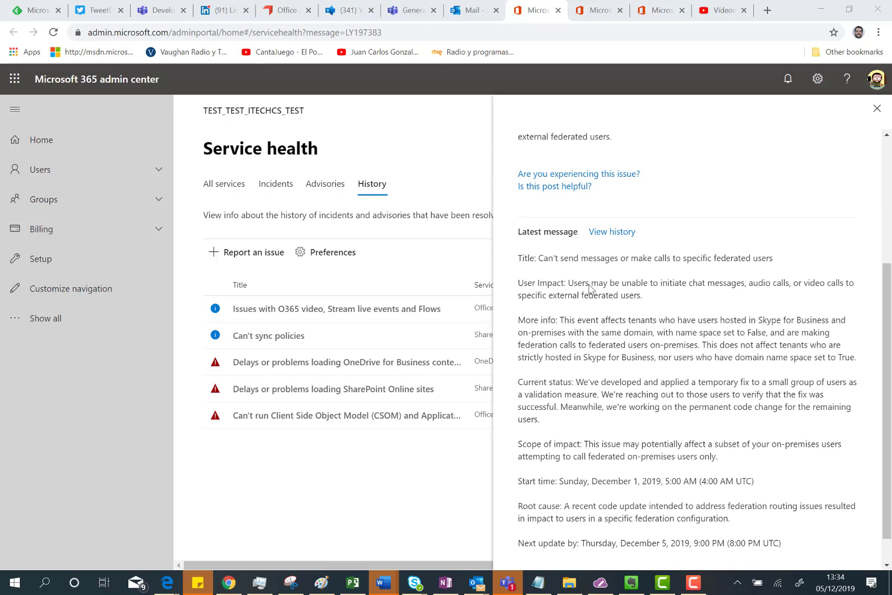
{"action": "scroll", "coordinate": [697, 268], "scroll_direction": "up", "scroll_amount": 1}
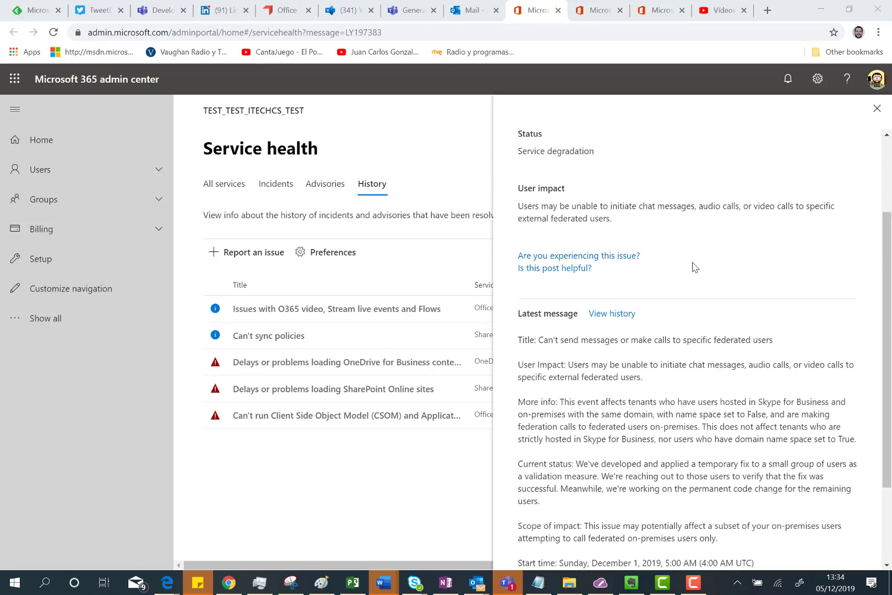